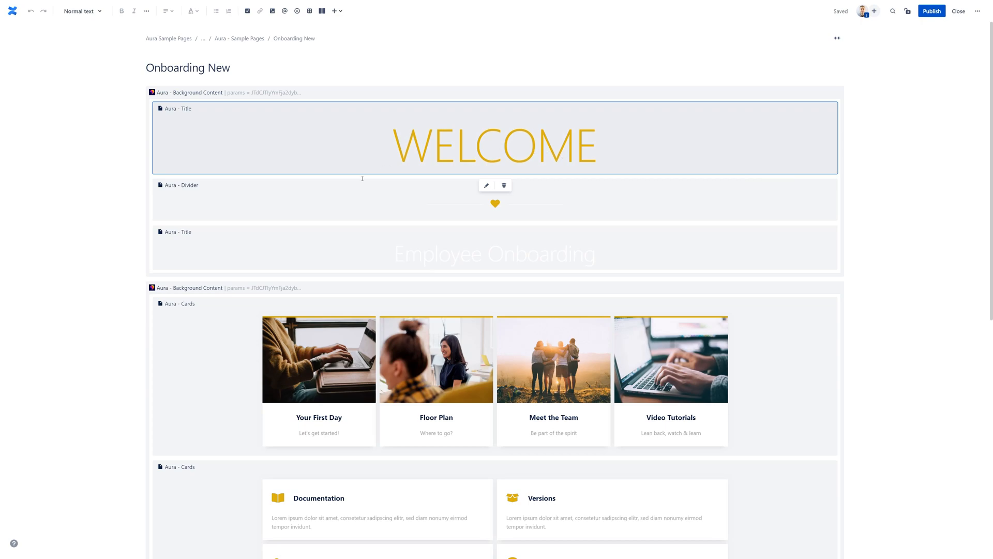
Step: Examine the preset palettes, including Red and Default, in the color picker of the WELCOME title macro, and save the macro with its color as is
left_click(486, 185)
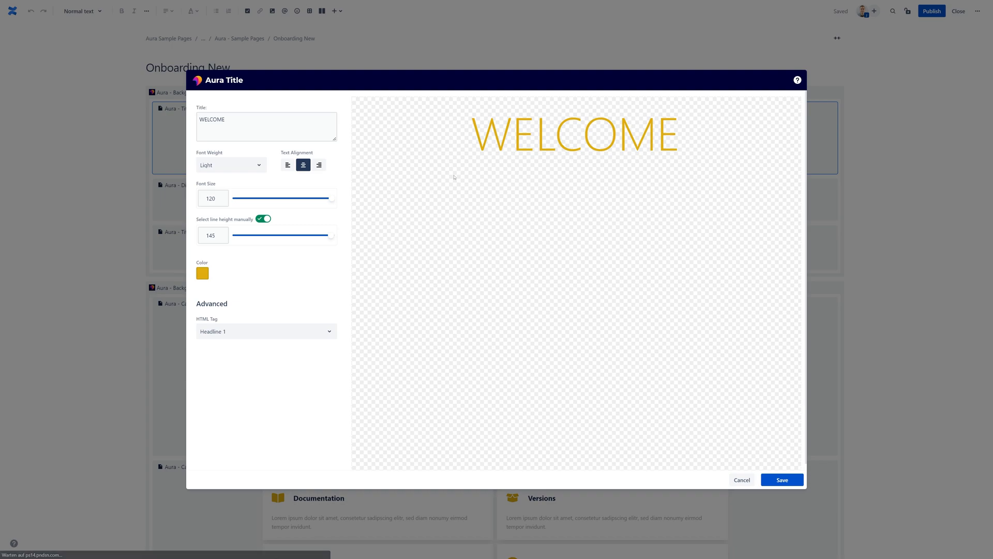
left_click(205, 276)
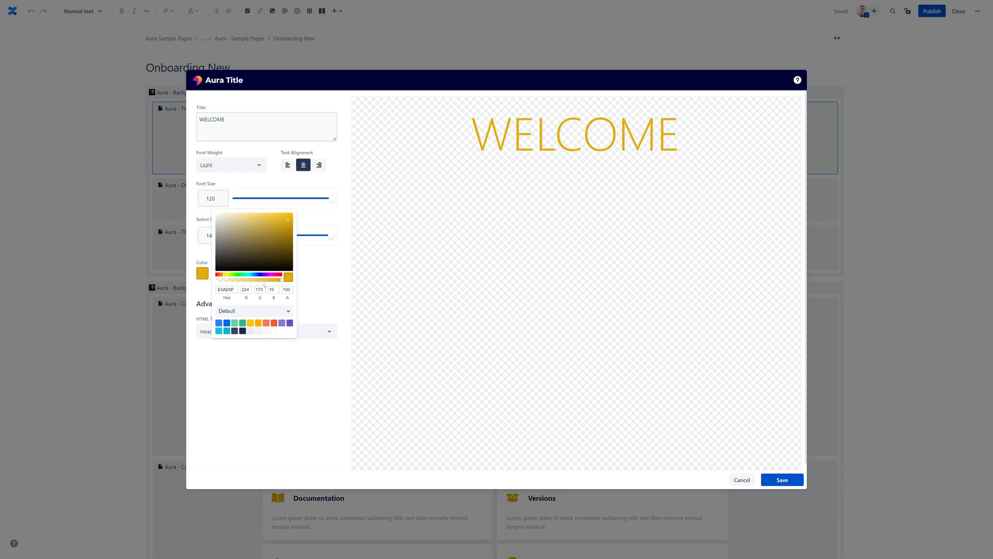
left_click(284, 313)
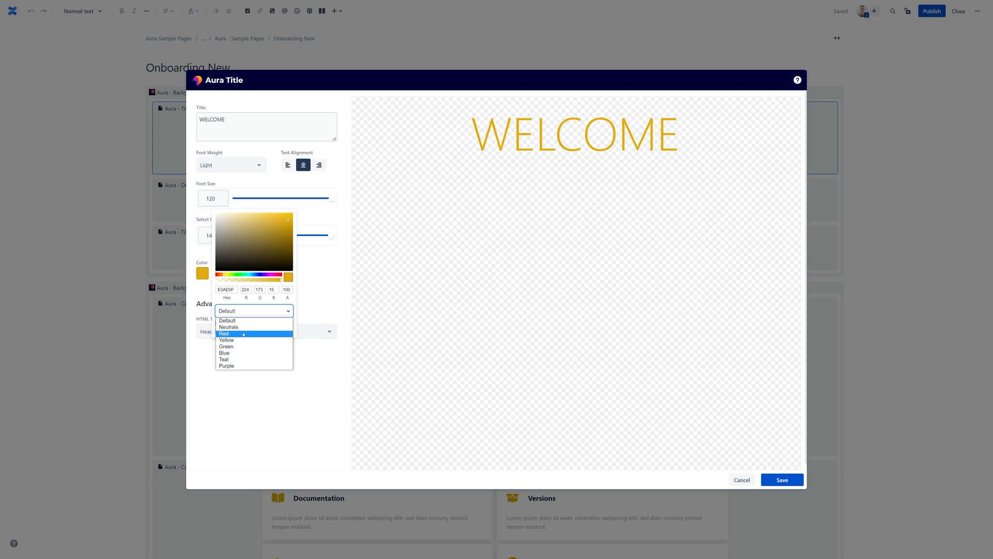
left_click(276, 333)
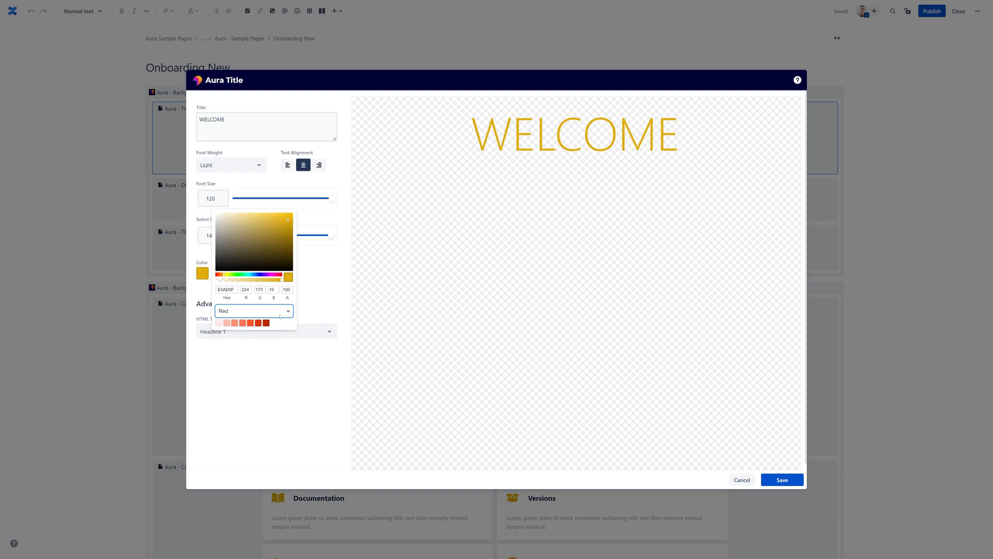
left_click(255, 311)
left_click(255, 321)
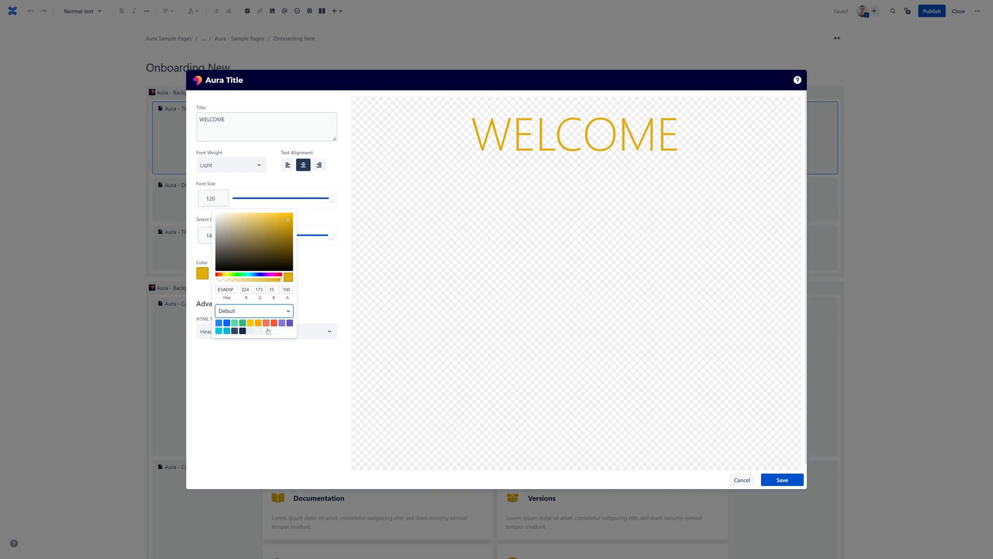
left_click(274, 311)
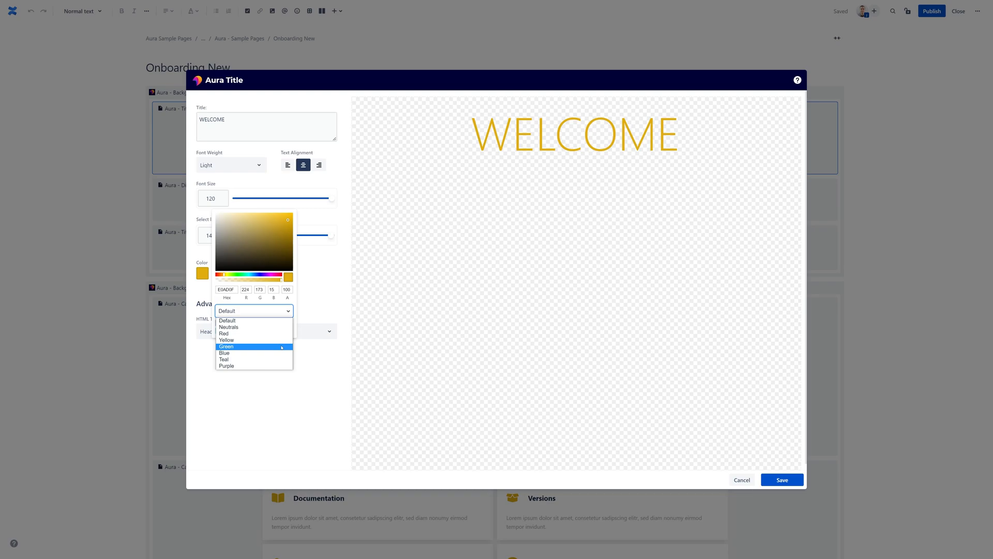
left_click(564, 286)
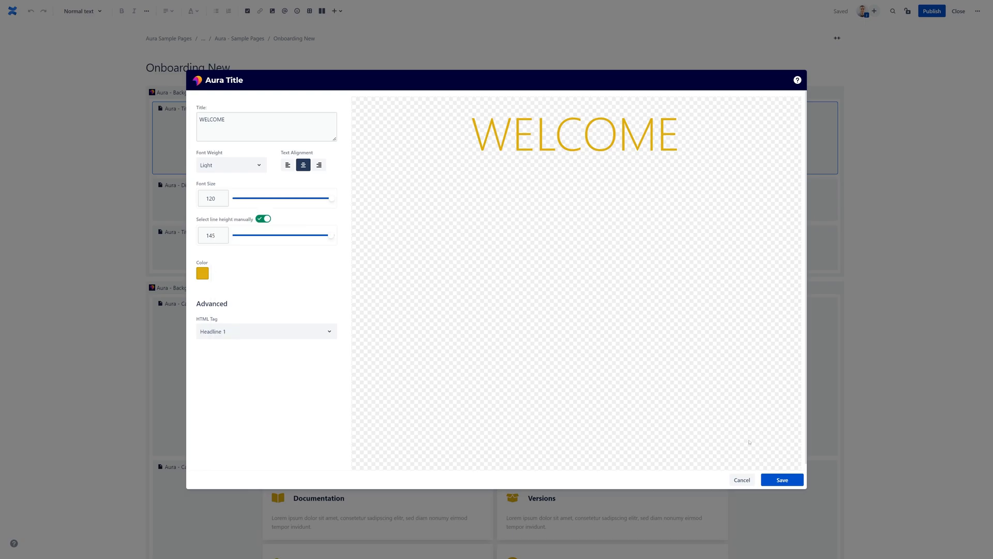
left_click(778, 479)
Step: Close the page editor and open Aura's Color Palettes configuration in the Confluence site settings
left_click(959, 11)
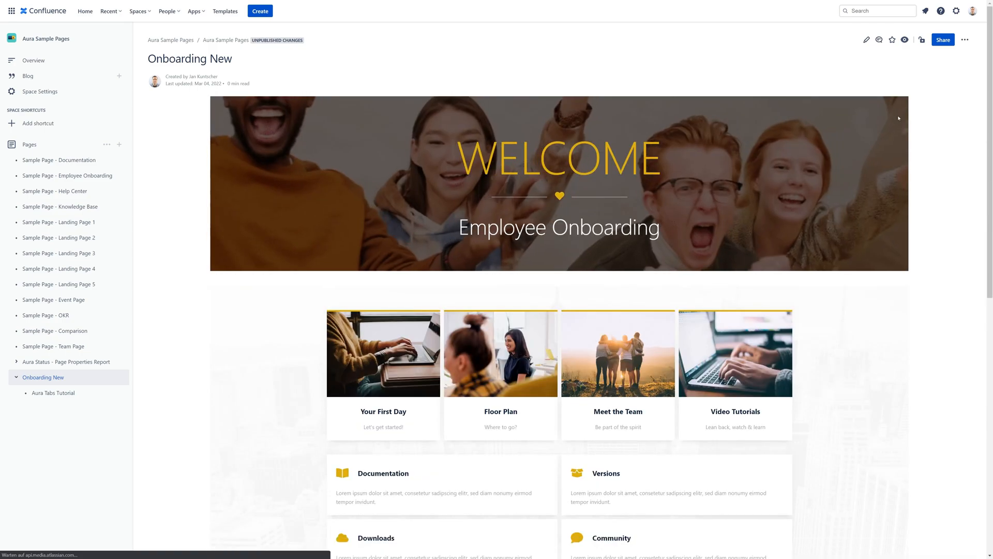
left_click(956, 10)
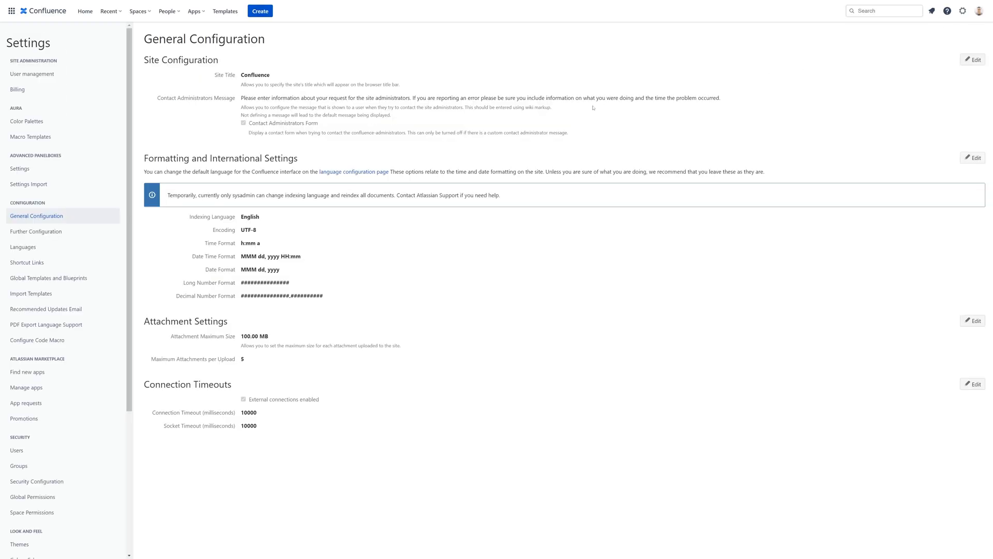
left_click(56, 122)
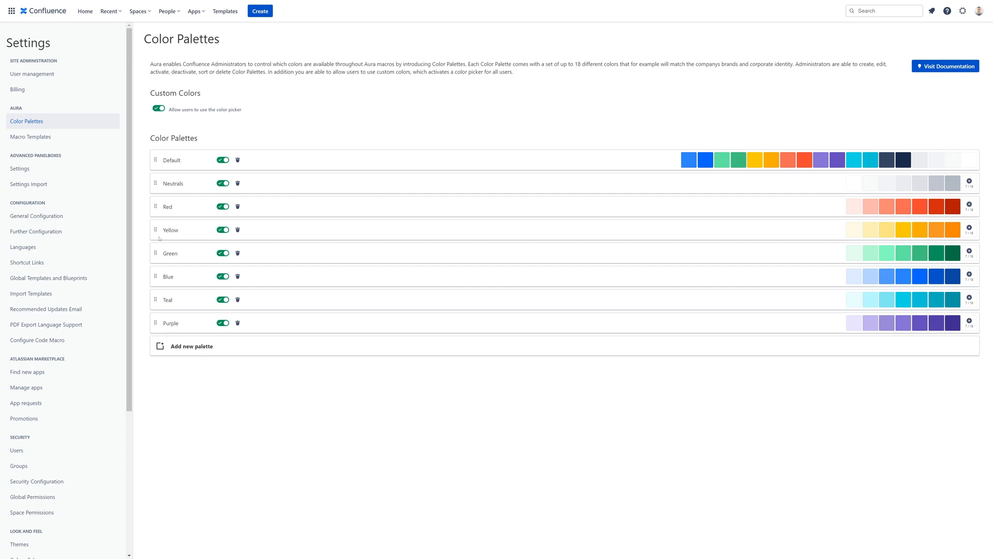
Step: Add a color palette named "New" and give it four additional color swatches
left_click(194, 347)
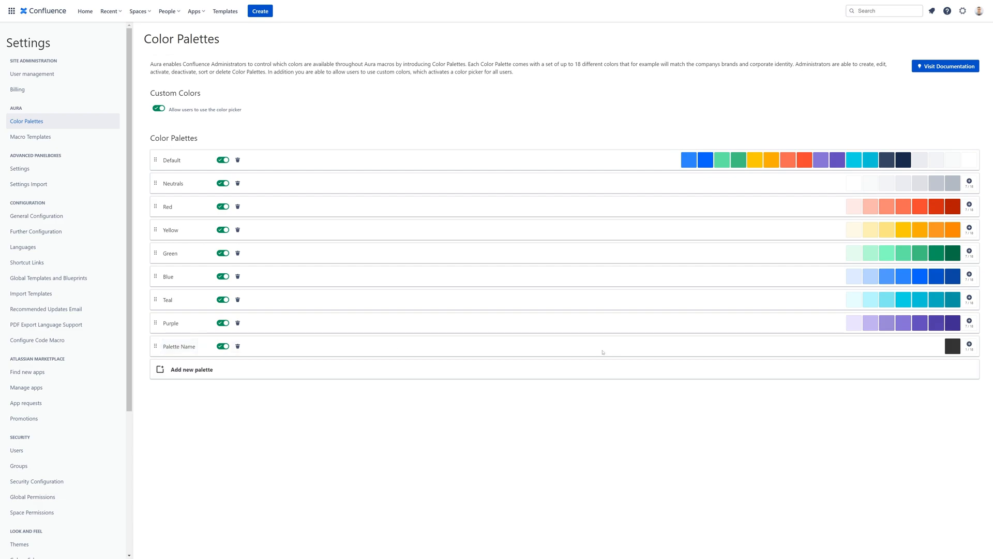
left_click(187, 346)
type("New")
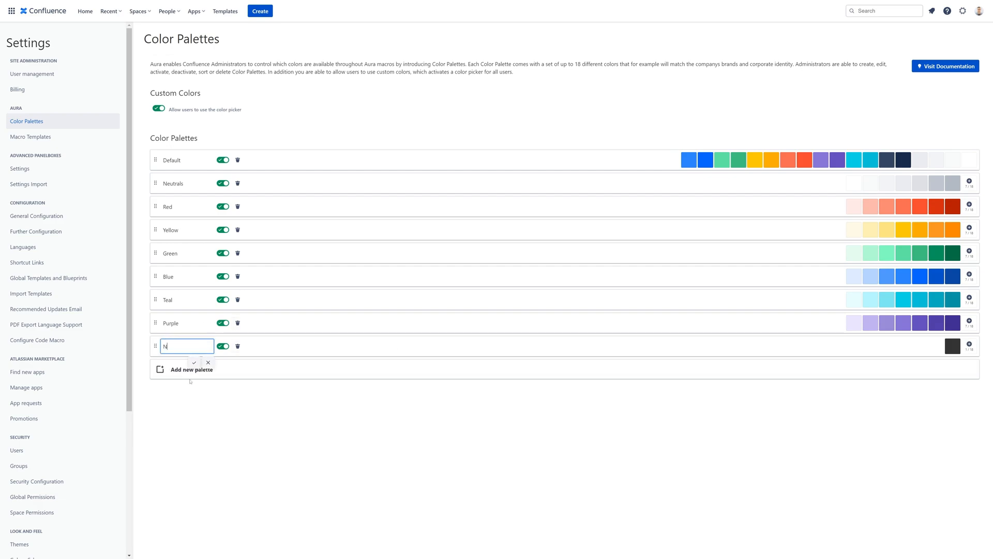
left_click(195, 364)
double_click(970, 345)
double_click(969, 344)
Step: Recolor the New palette's second swatch blue, its third magenta (EA42DD) and its fourth green (2FEE50)
mouse_move(906, 349)
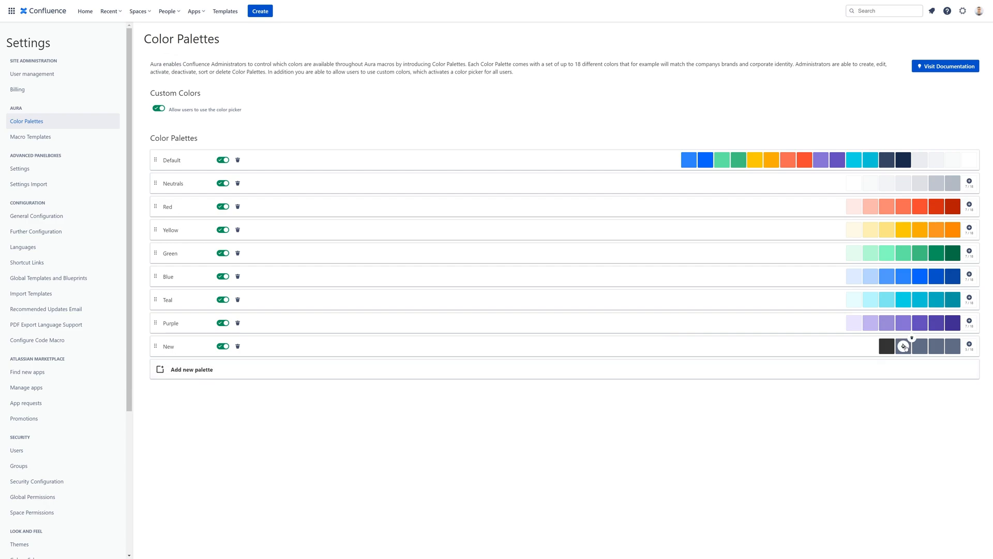
left_click(903, 346)
left_click(920, 346)
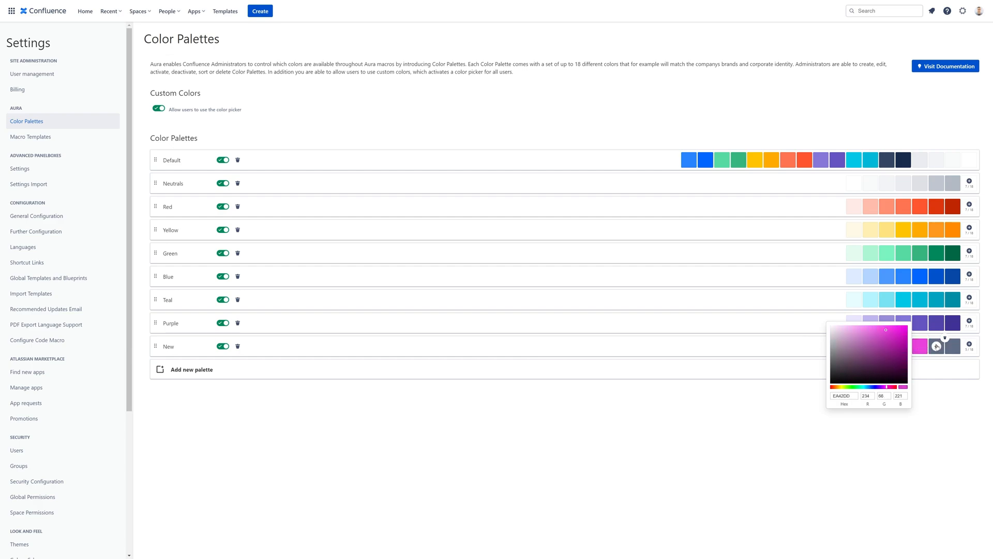
left_click(936, 346)
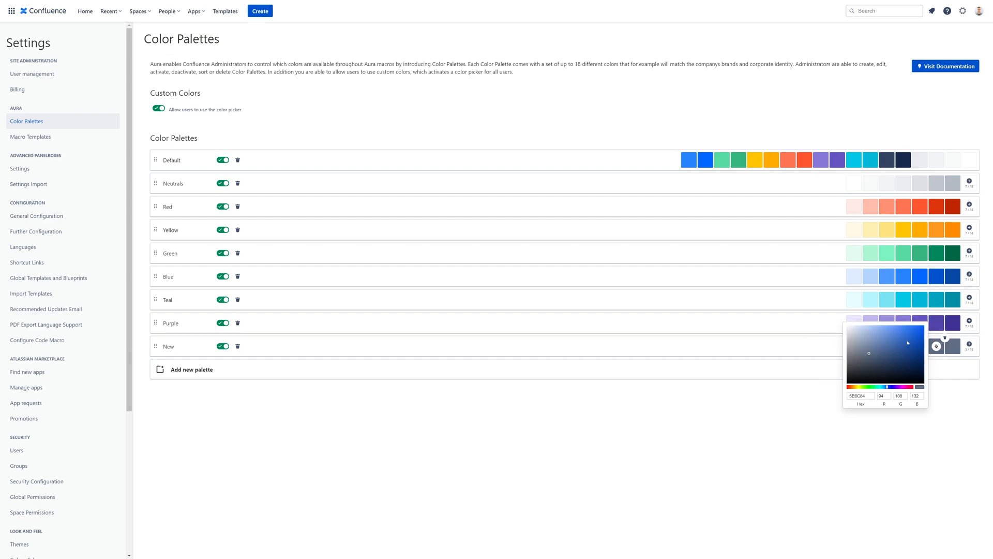
left_click(871, 387)
left_click(908, 330)
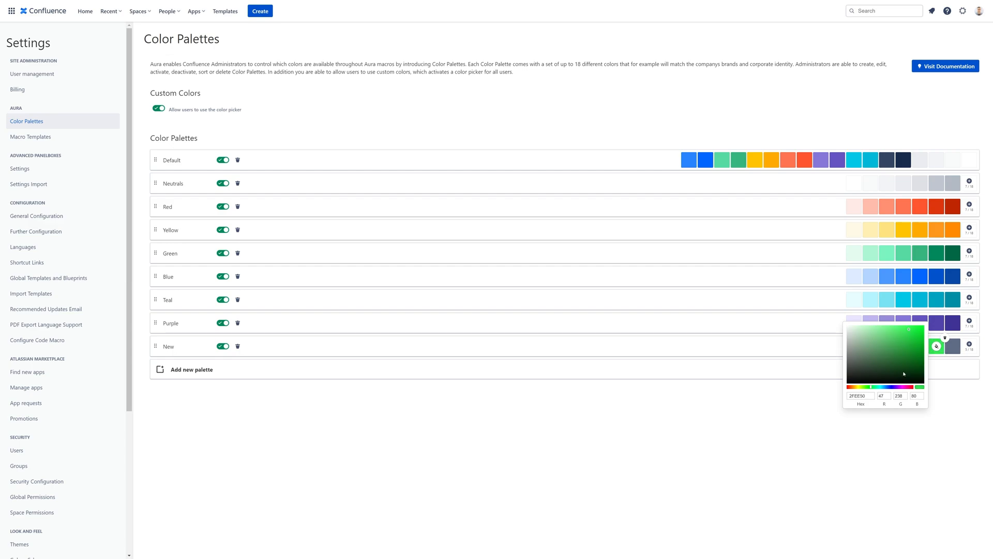
left_click(946, 409)
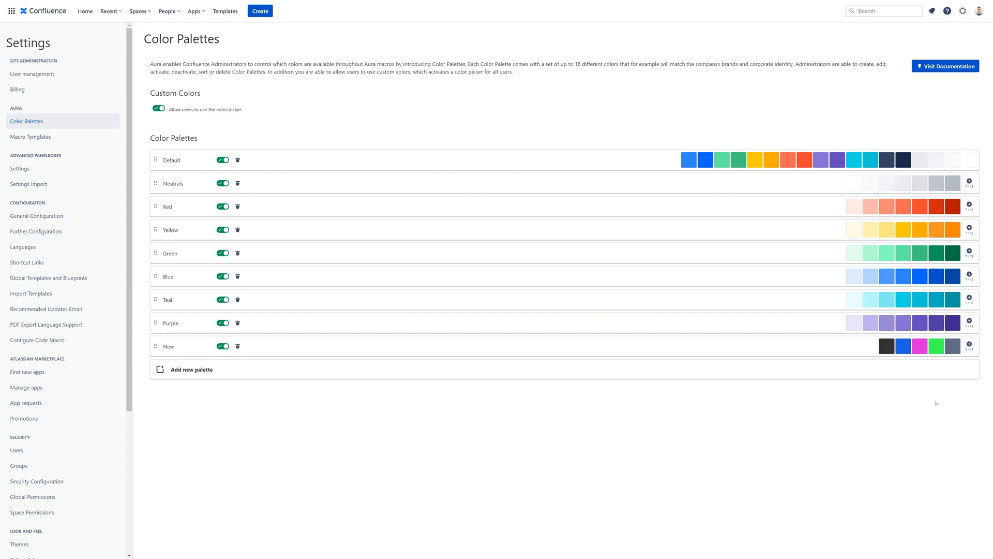
Step: Reopen the recently visited Onboarding New page for editing
left_click(110, 11)
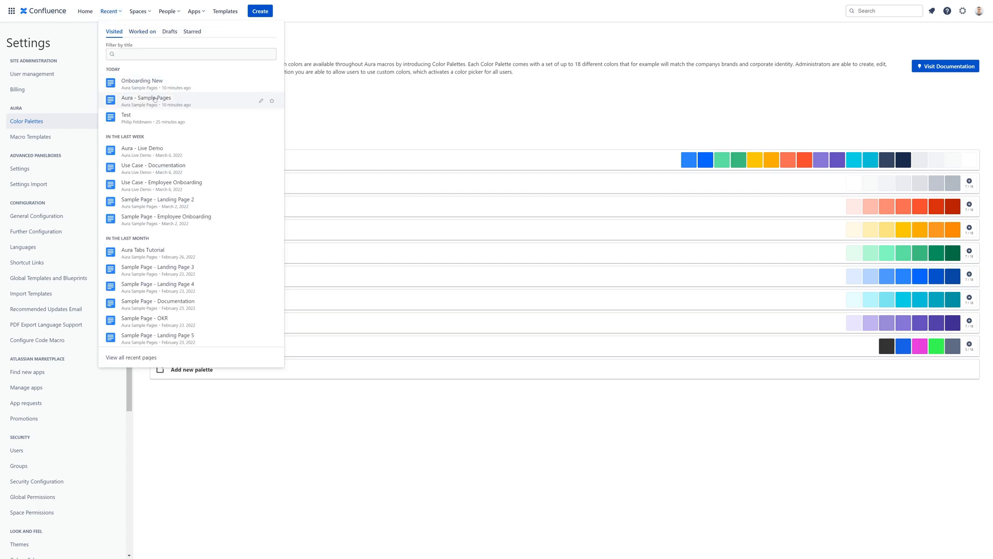
left_click(141, 82)
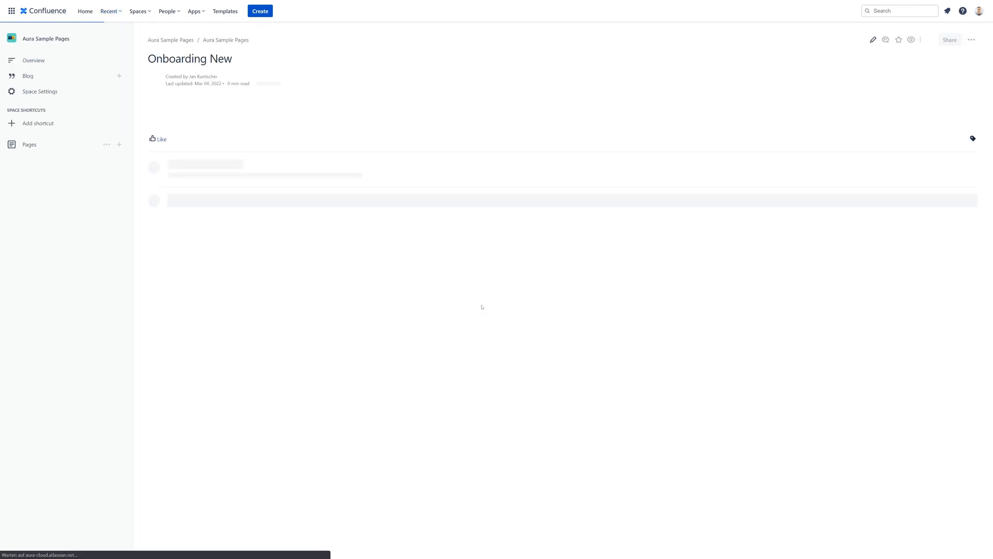
left_click(872, 40)
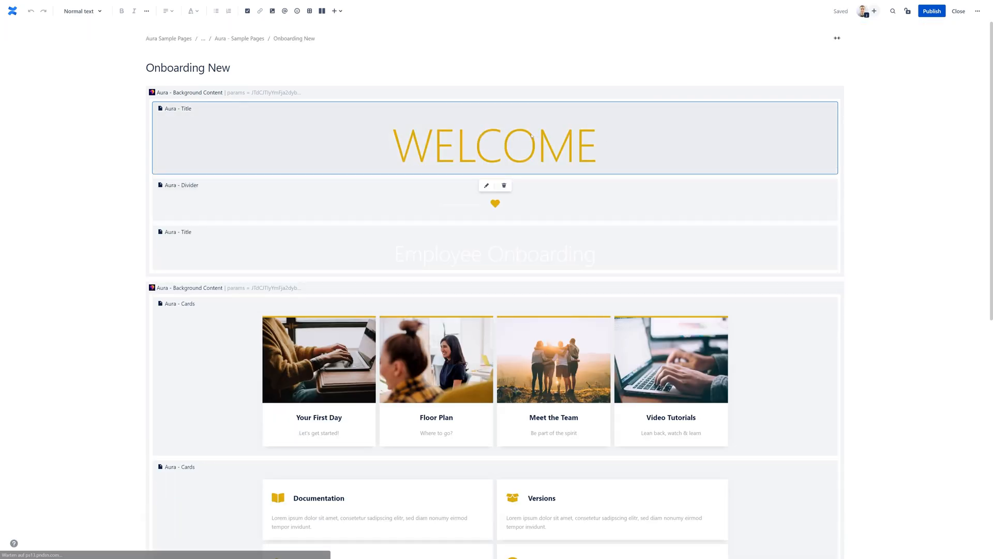
Step: Edit the WELCOME title macro and switch its color picker to the New palette
left_click(487, 185)
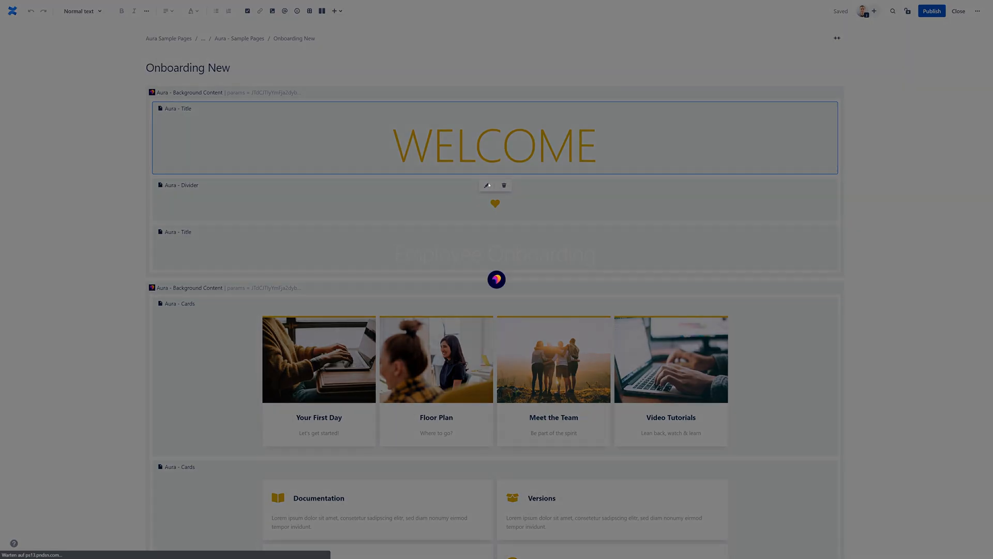
left_click(202, 274)
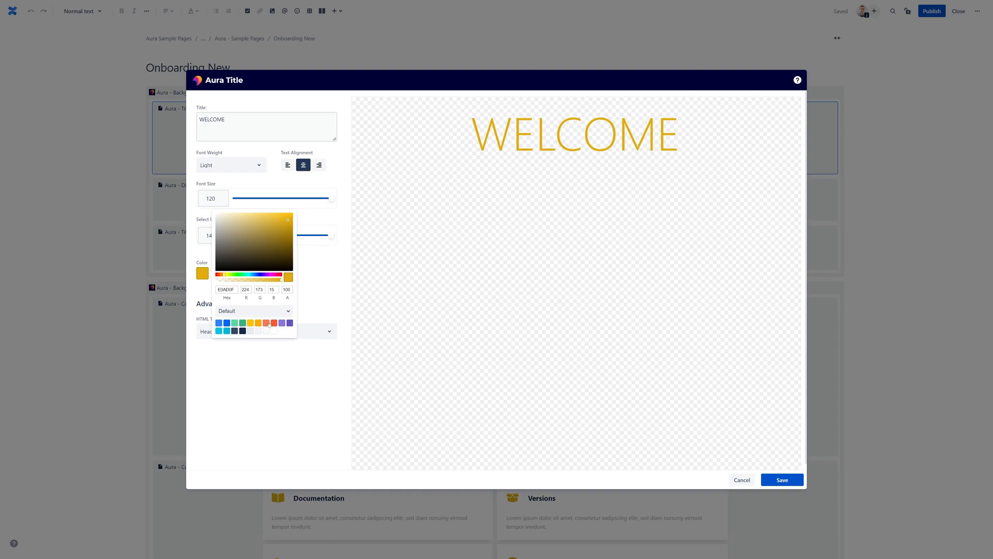
left_click(253, 311)
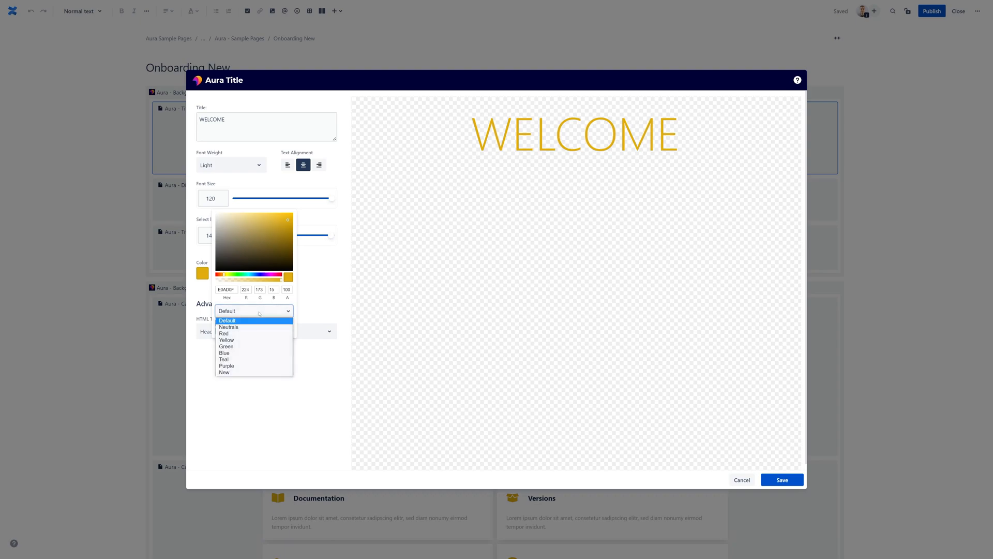
left_click(234, 373)
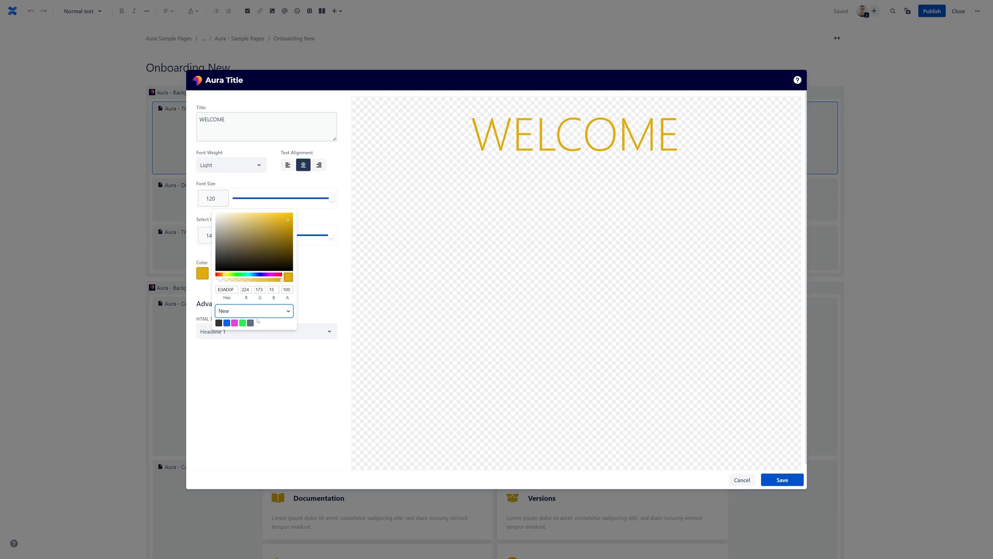